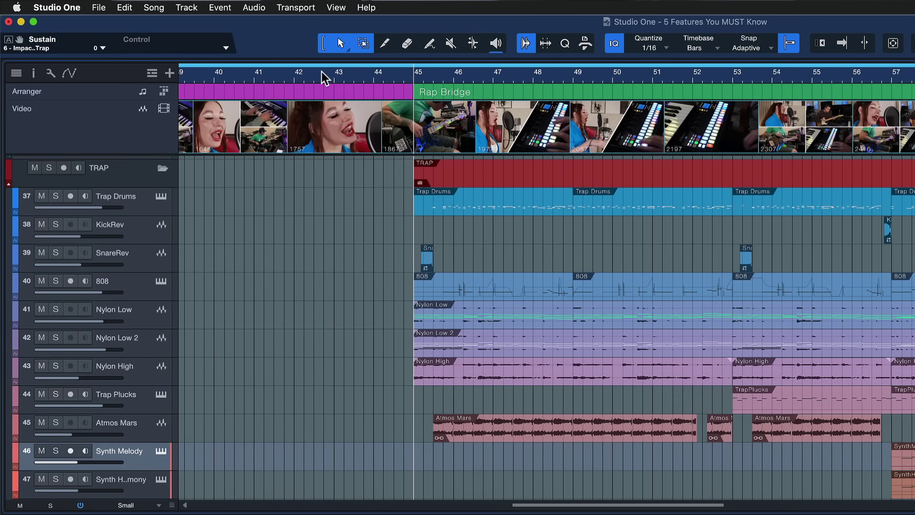
- Place the song position near bar 42, just before the Rap Bridge
left_click(295, 72)
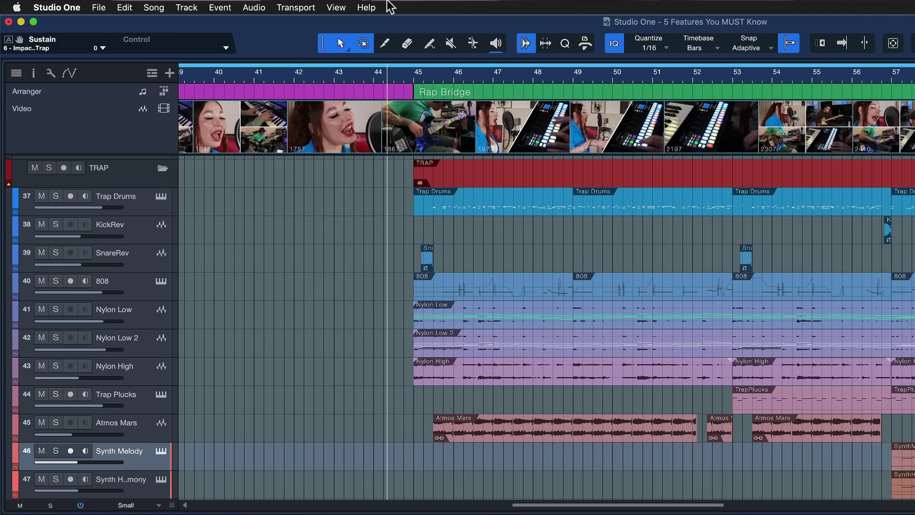
- With the mixer shown, enable Return to Start on Stop from the Loop button's options
key("F3")
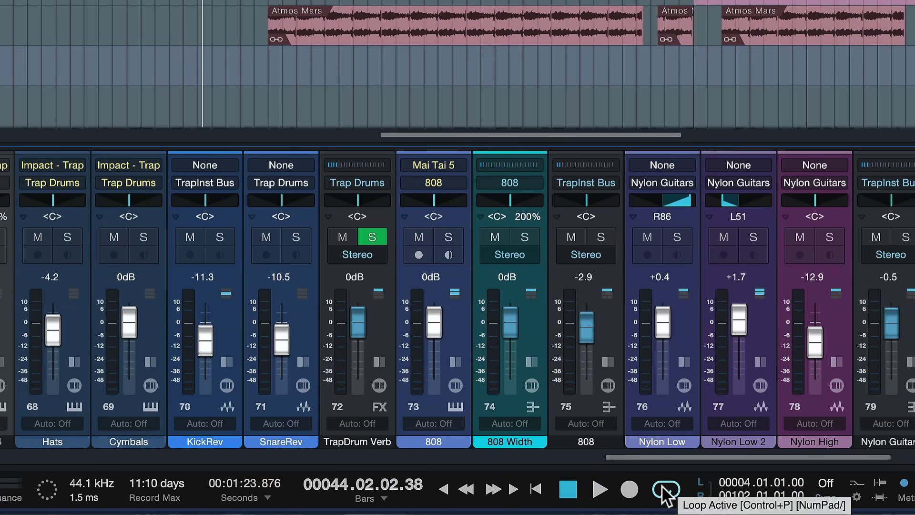
right_click(661, 487)
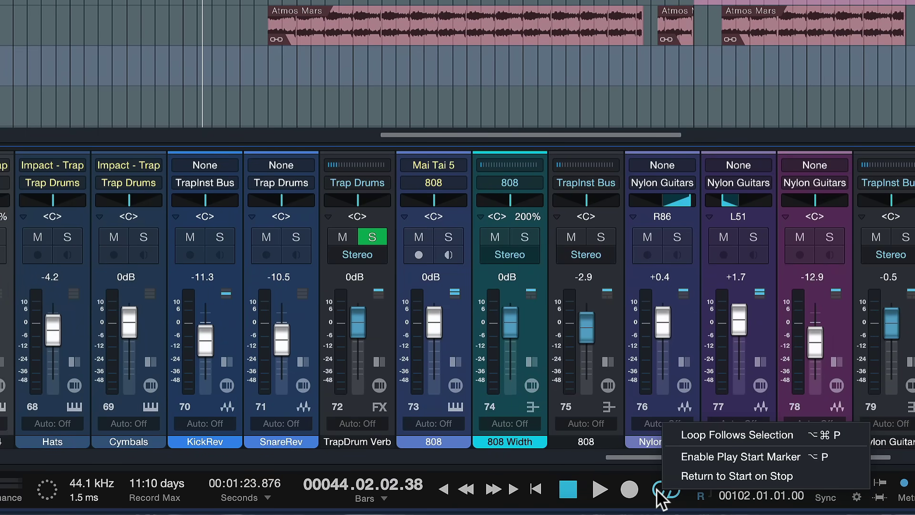
left_click(687, 475)
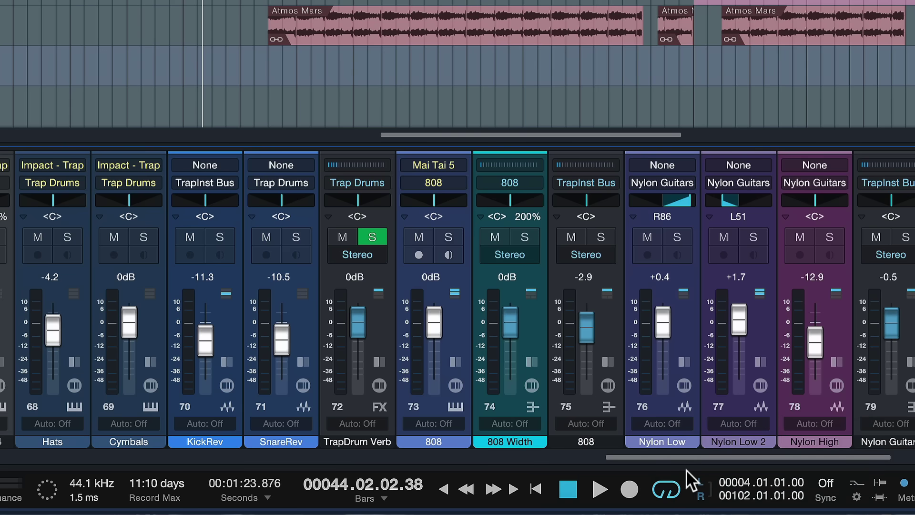
- Play, close the mixer, and stop to confirm the playhead returns to its start
key("space")
key("F3")
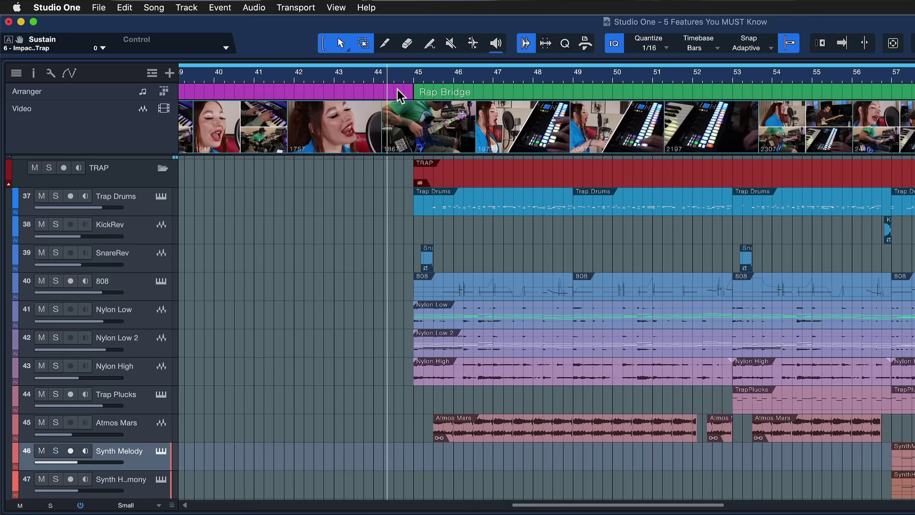
key("space")
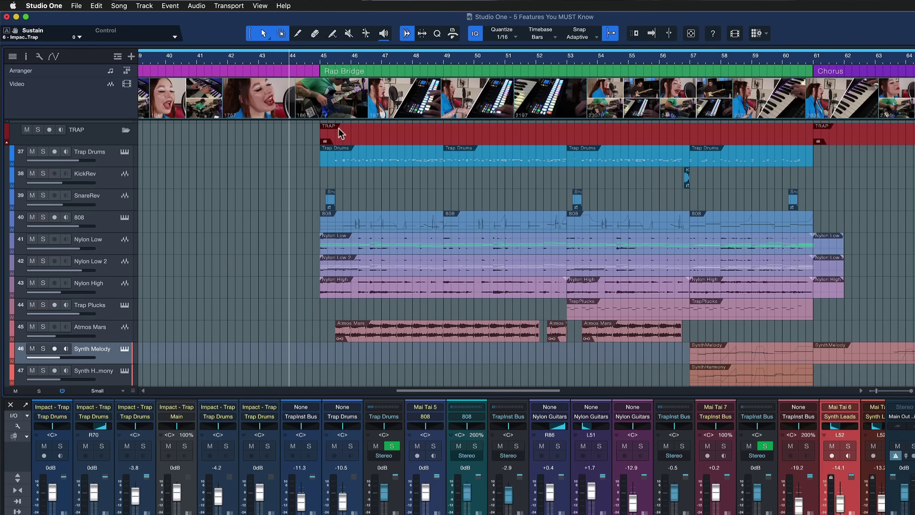
- Zoom to the Synth Melody and Synth Harmony events at bars 57–61 and place the song position inside them
left_click_drag(654, 358, 763, 383)
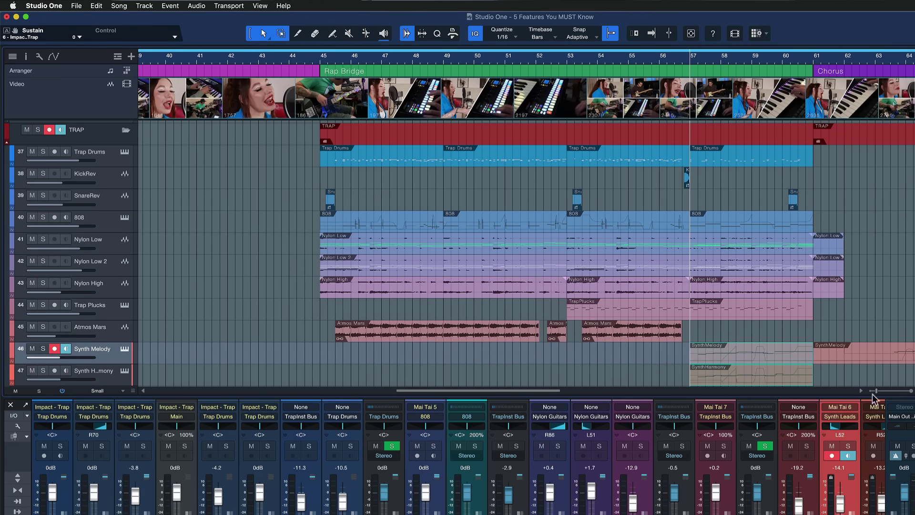
key("z")
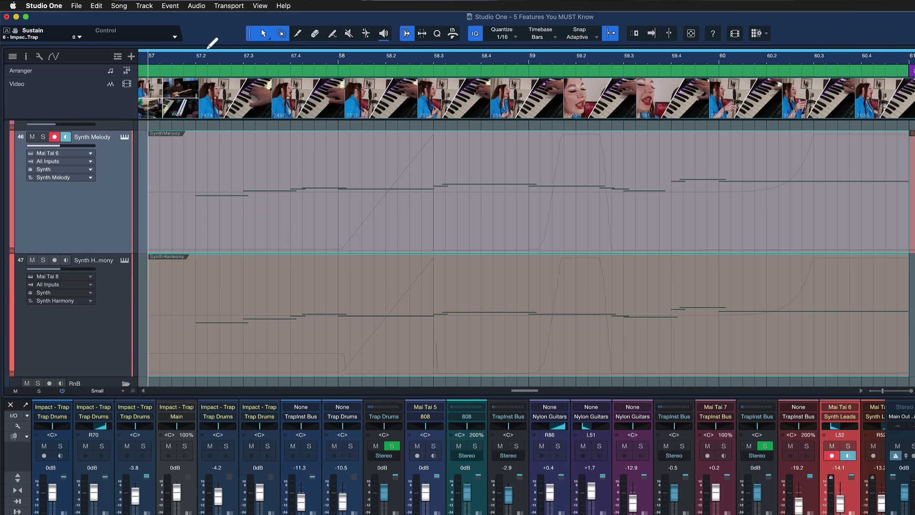
left_click(192, 61)
- Solo both synth tracks, play them, zoom back out to reveal the Chorus, and stop
key("s")
key("space")
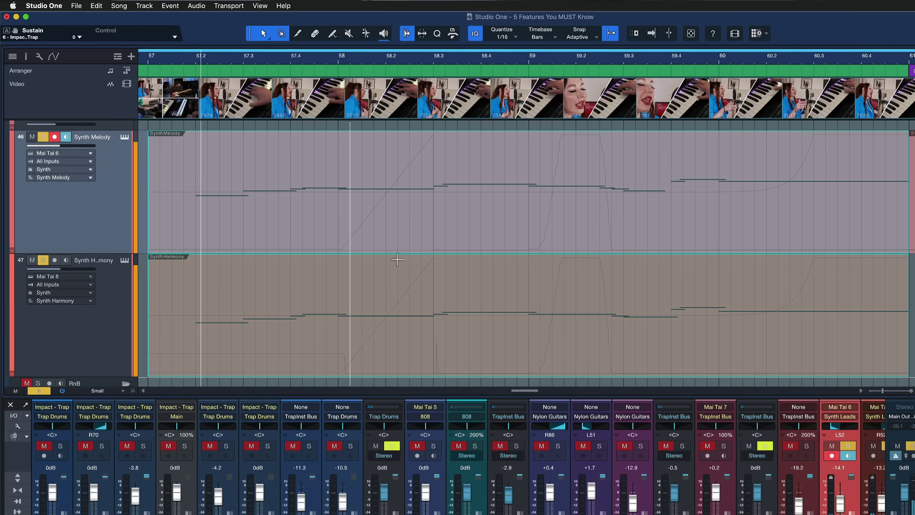
key("z")
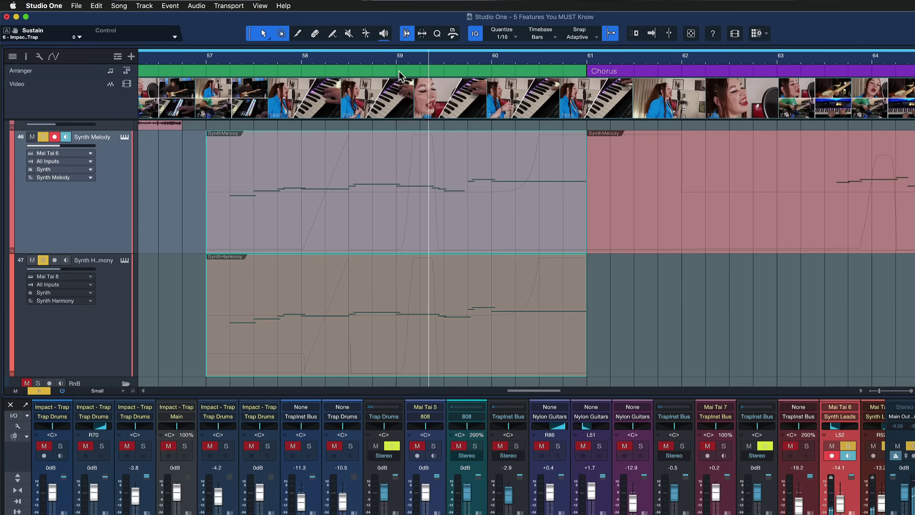
key("space")
- Open Synth Melody in the piano roll, zoom in horizontally, and audition it from bar 58.2
double_click(427, 198)
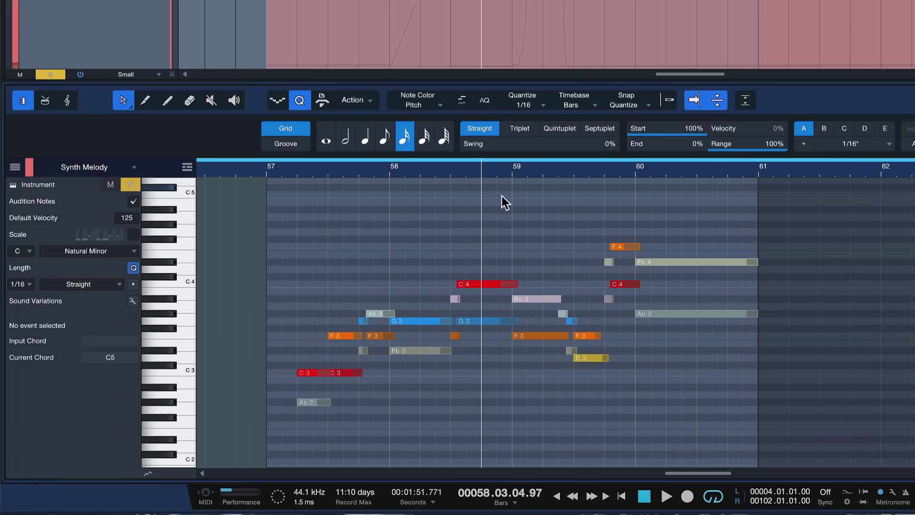
key("e")
key("space")
key("space")
key("space")
key("space")
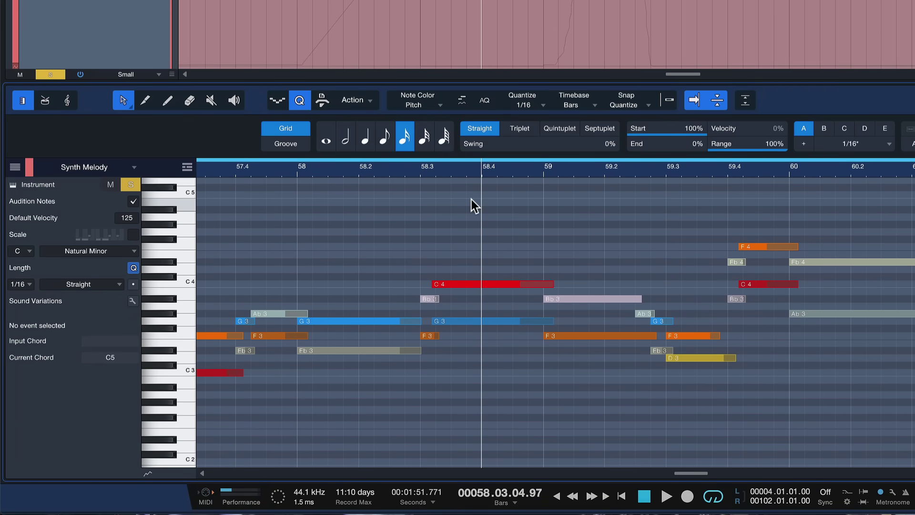
key("space")
key("space")
left_click(412, 168)
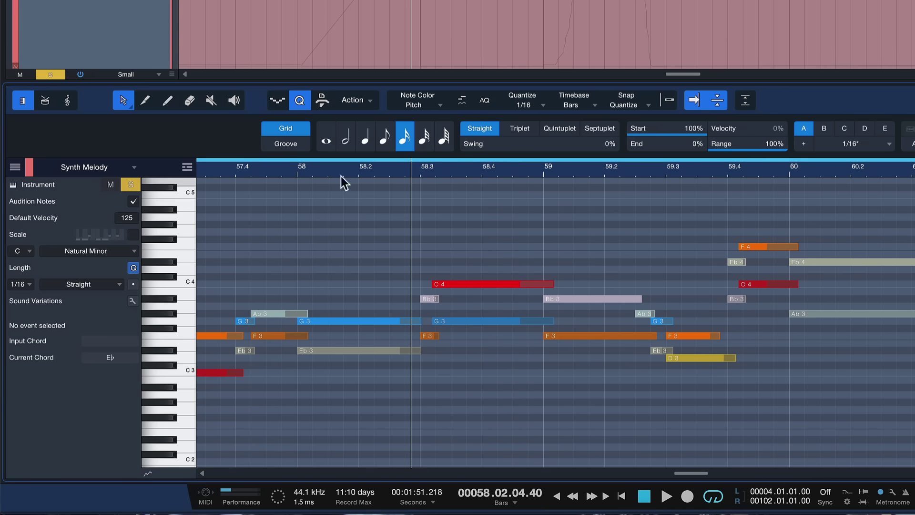
key("space")
key("space")
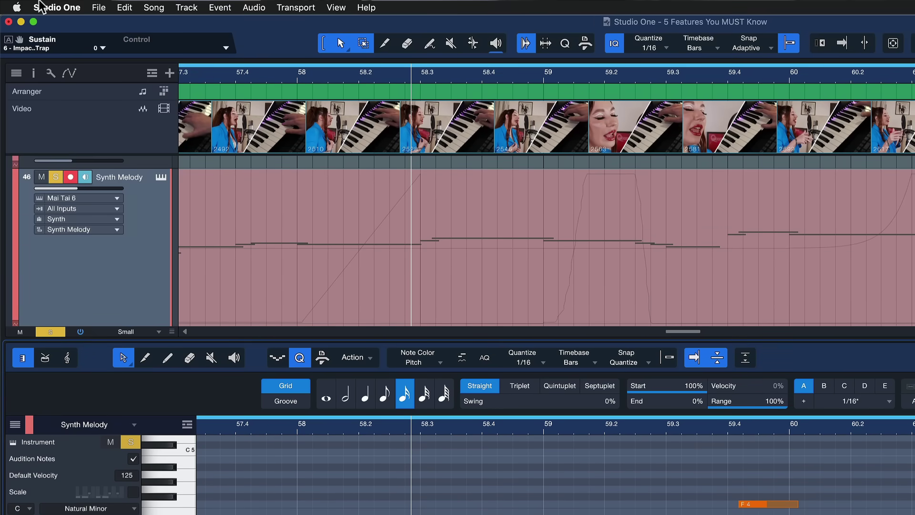
- Enable Chase long notes in Preferences > Advanced > MIDI, then apply and confirm
left_click(42, 7)
left_click(50, 36)
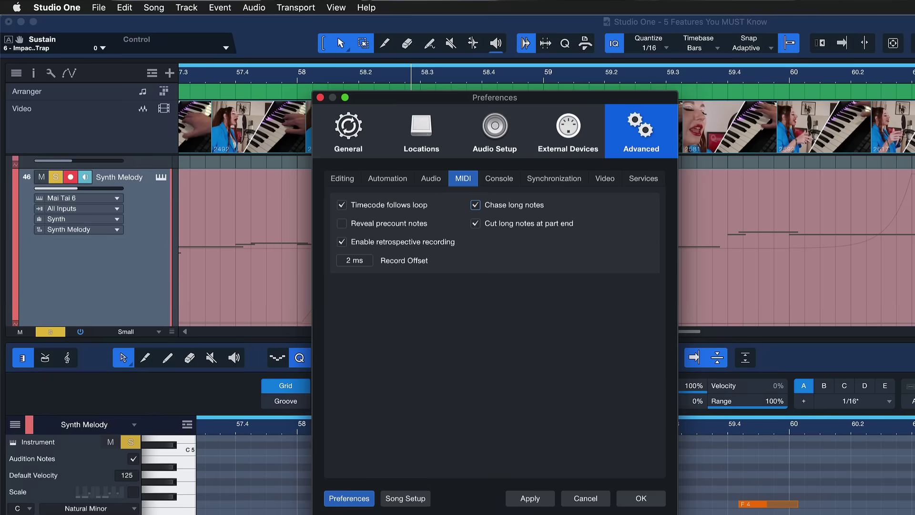
left_click(531, 498)
left_click(640, 498)
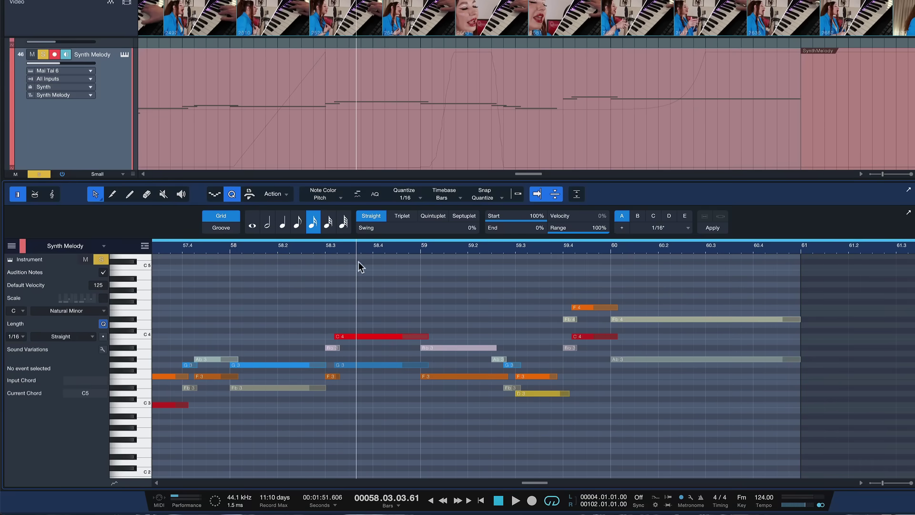
- Test note chasing by playing Synth Melody from 58.1.4 and from around 60.15
key("space")
key("space")
left_click(267, 245)
key("space")
key("space")
left_click(648, 245)
key("space")
key("space")
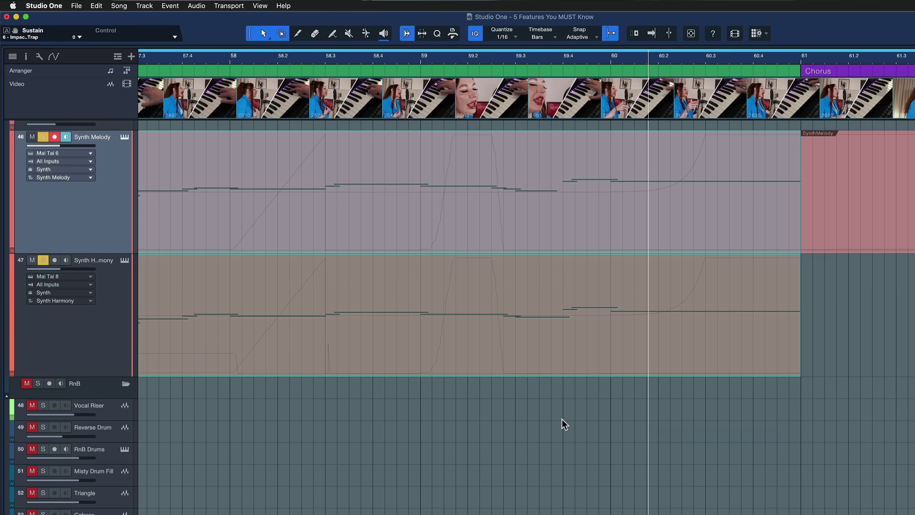
- Zoom the arrangement out to show bars 39 to 71 around the playhead
key("w")
key("w")
key("w")
key("w")
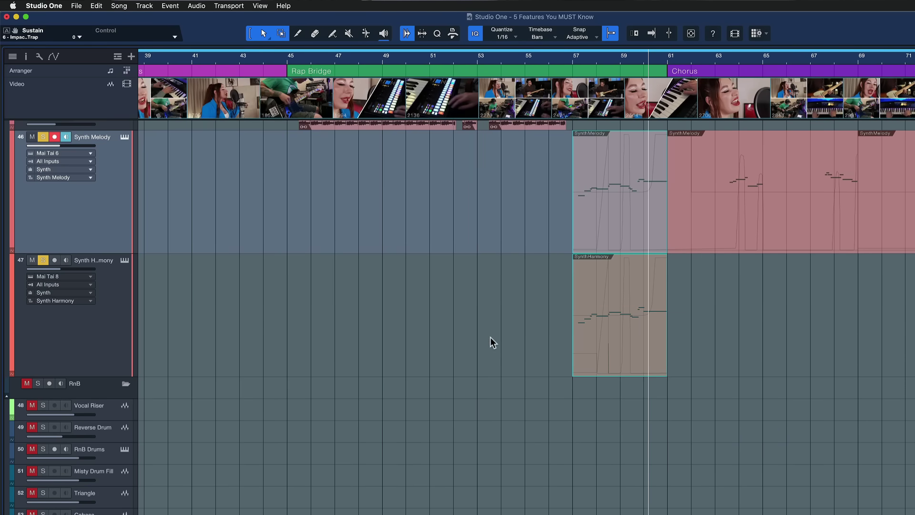
- Zoom out over the whole song, select the SynthMelody event at bars 21–29, and nudge the song position
key("w")
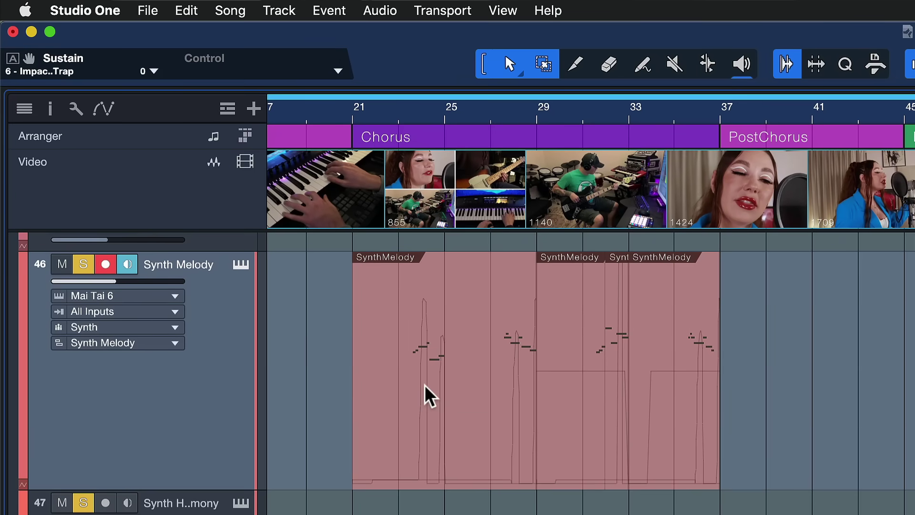
left_click(427, 396)
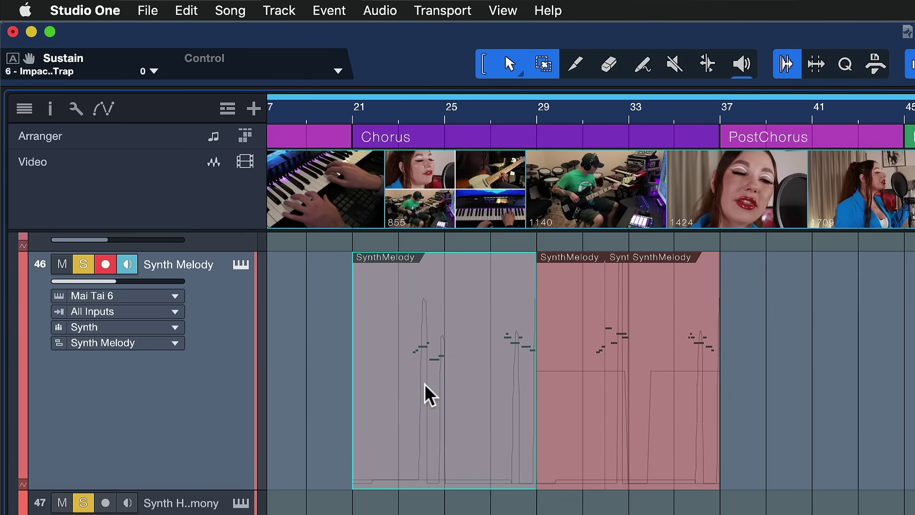
left_click(358, 111)
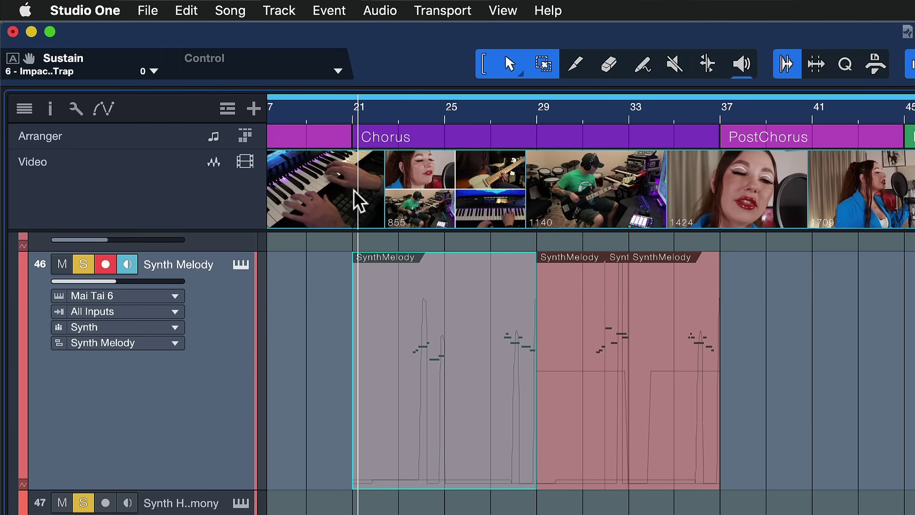
left_click(374, 122)
left_click(403, 122)
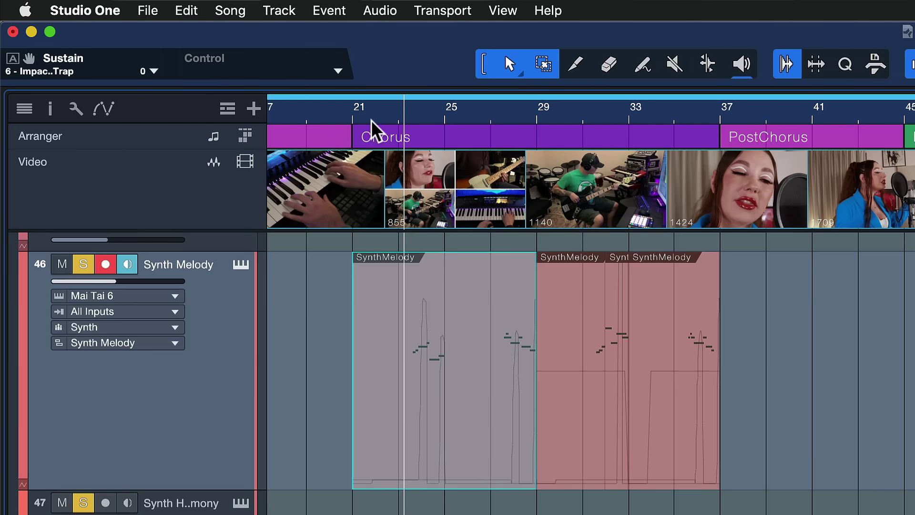
- Select other SynthMelody events, ending with the SynthMelody and SynthHarmony events at bar 57
left_click(734, 390)
left_click(593, 424)
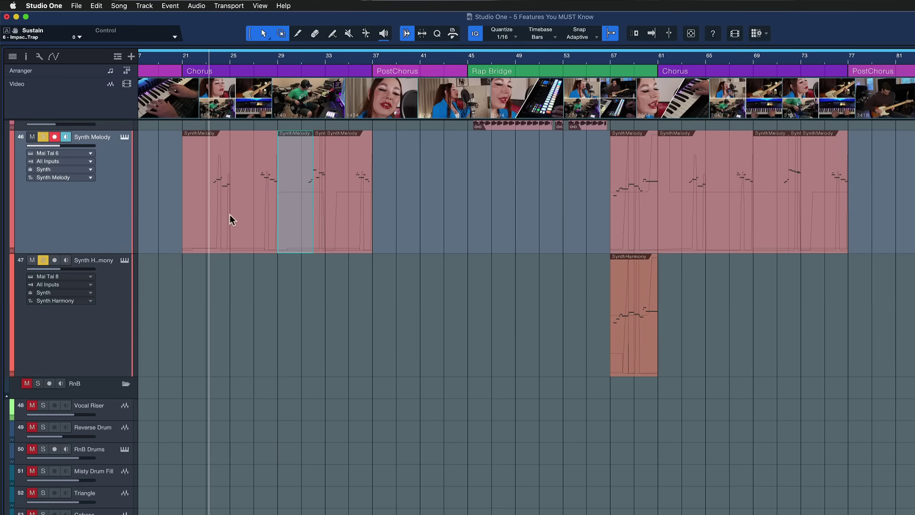
left_click(199, 215)
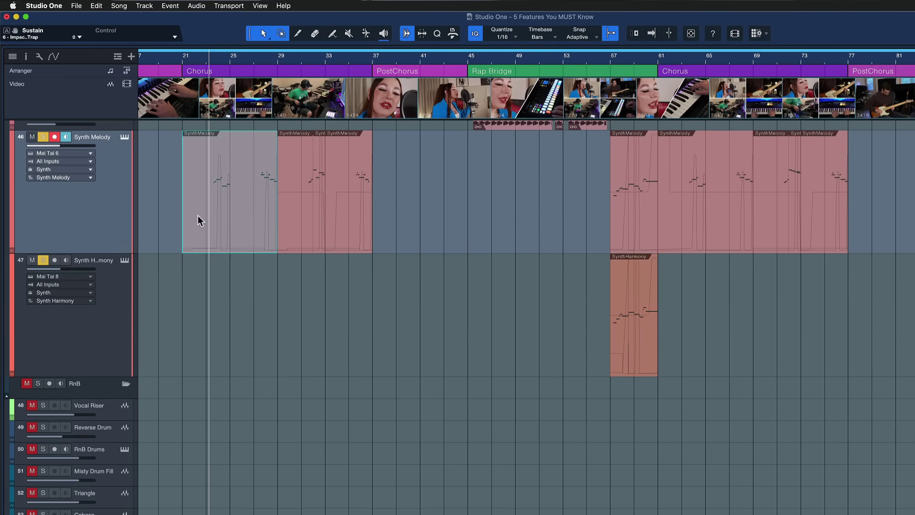
left_click(636, 342)
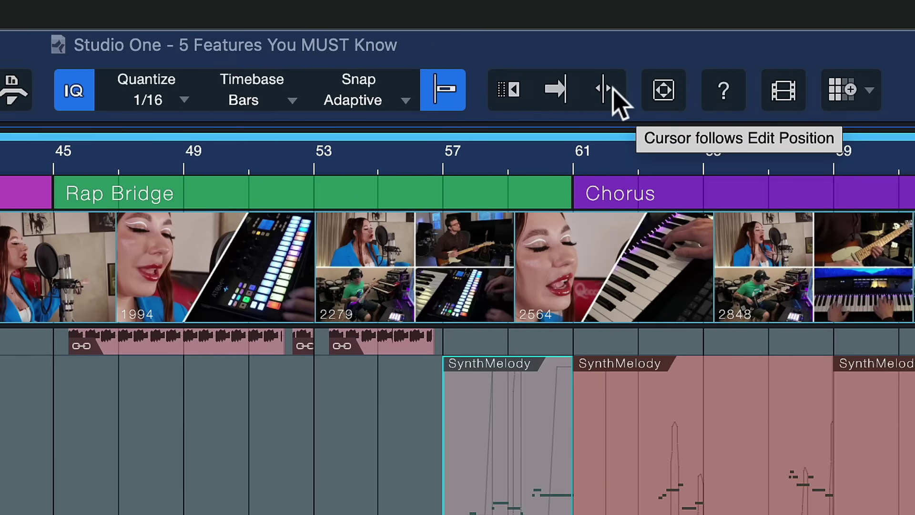
- Enable Cursor follows Edit Position and select the events starting at bar 57
left_click(614, 89)
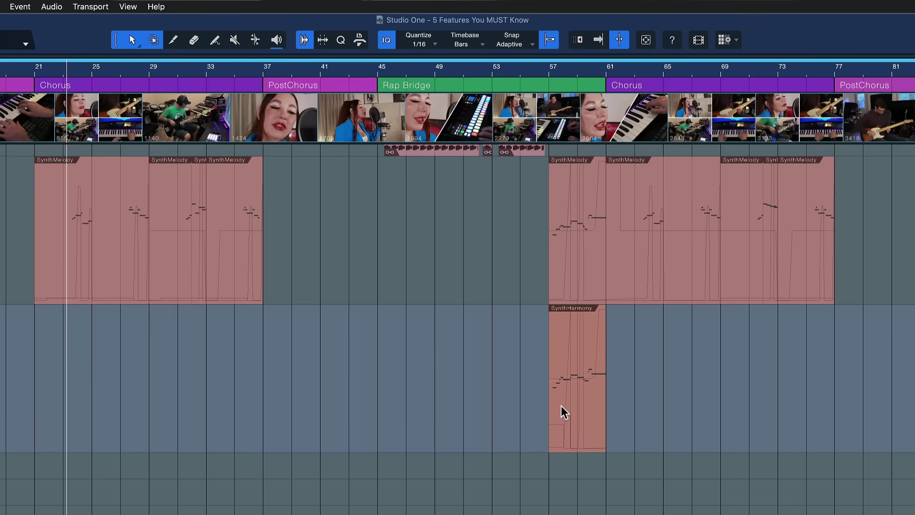
left_click(561, 406)
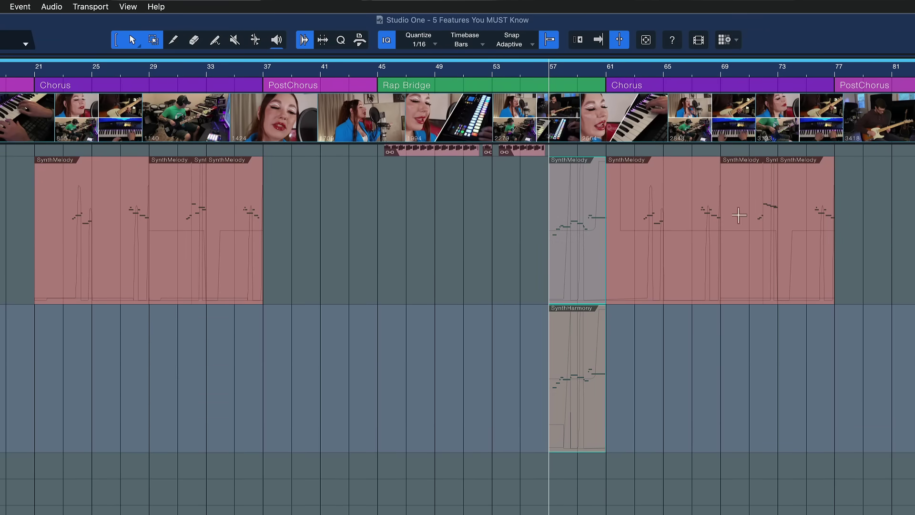
scroll(472, 256, "up", 5)
- Select the Atmos Mars, Nylon High, Nylon Low 2 and bar-57 TrapPlucks events to test cursor following
left_click(425, 302)
left_click(412, 252)
left_click(412, 229)
left_click(513, 206)
left_click(549, 271)
left_click(582, 279)
- Step through the 808 events at bars 45, 49, 53 and 57, watching the playhead follow
left_click(525, 174)
left_click(485, 178)
left_click(404, 180)
left_click(451, 176)
left_click(543, 177)
left_click(588, 175)
left_click(498, 179)
left_click(452, 181)
left_click(422, 181)
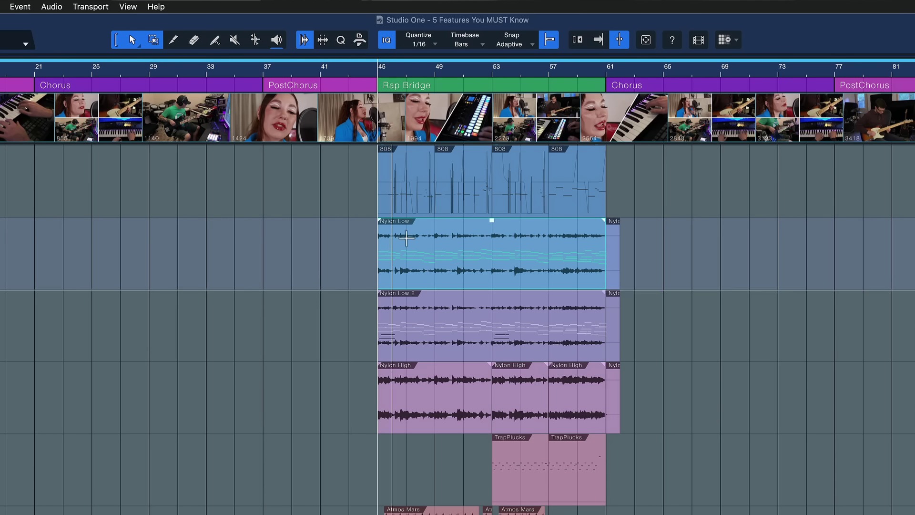
- Zoom to the 808 events, move the first one to bar 47 over the next, then undo
key("e")
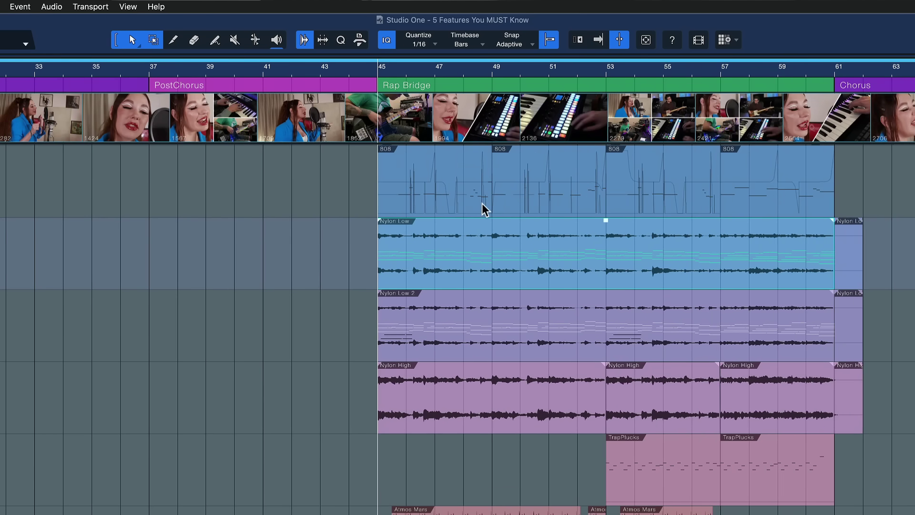
left_click(418, 201)
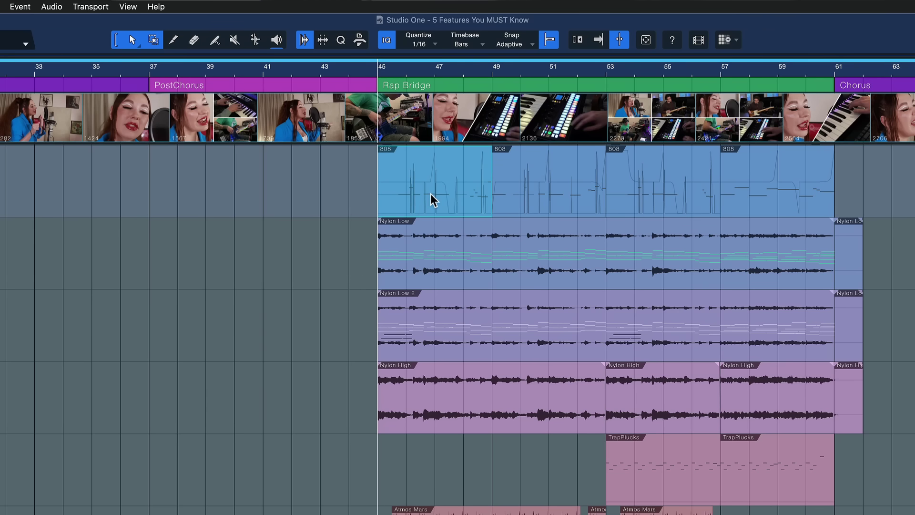
left_click_drag(256, 215, 545, 167)
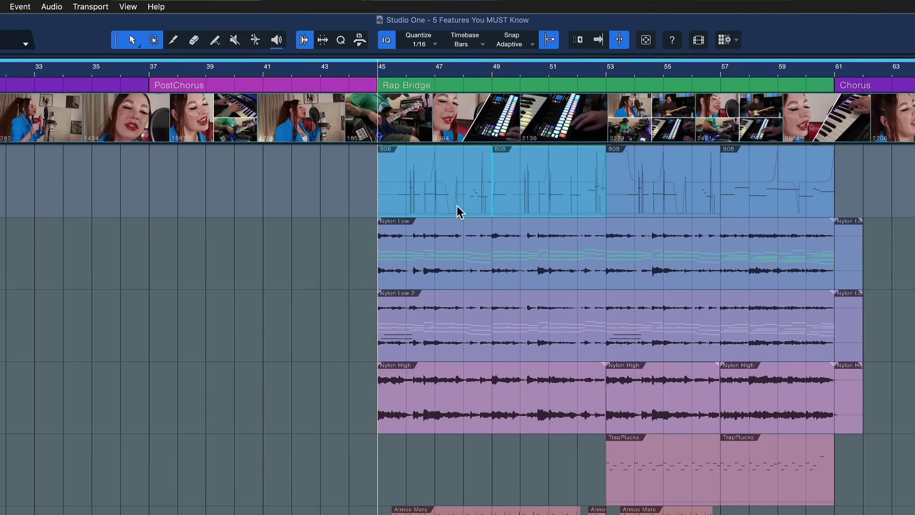
left_click_drag(430, 198, 479, 194)
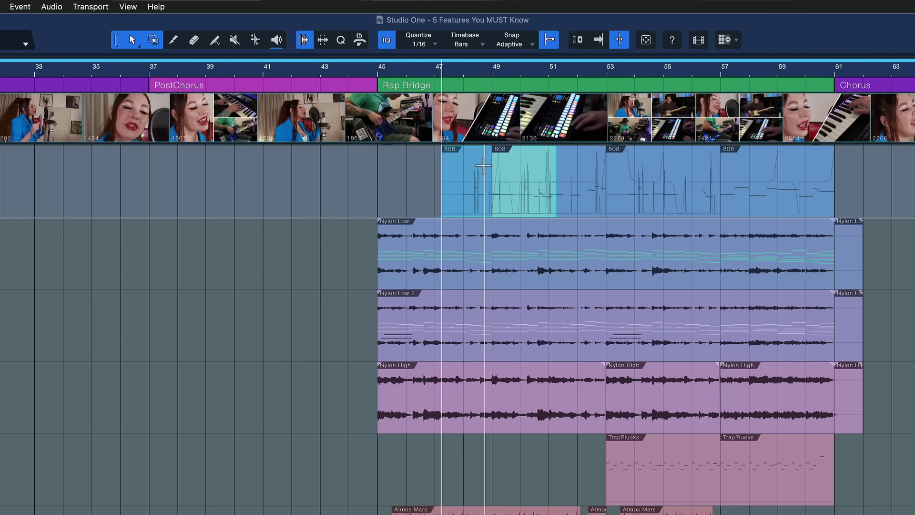
key("ctrl+z")
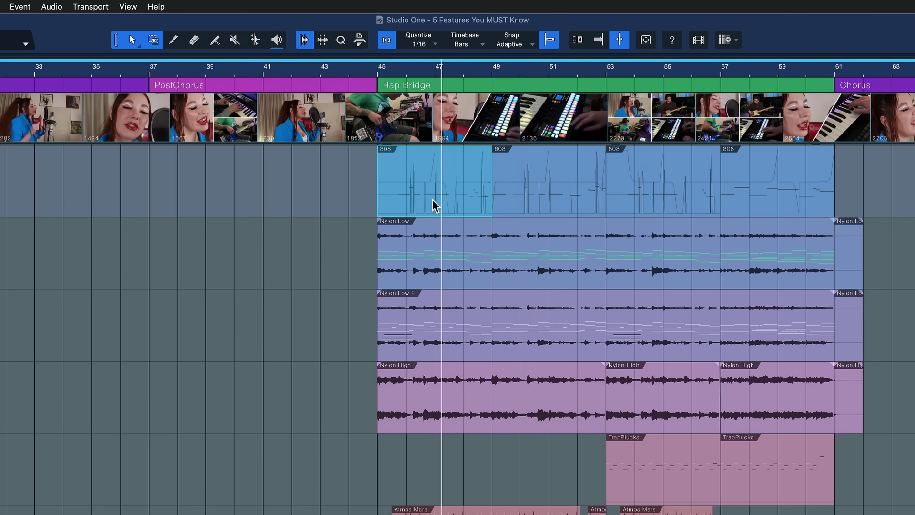
- Repeat the bar-47 move of the first 808 event, undo it, and open the wrench editing Options
left_click_drag(438, 205, 527, 188)
key("ctrl+z")
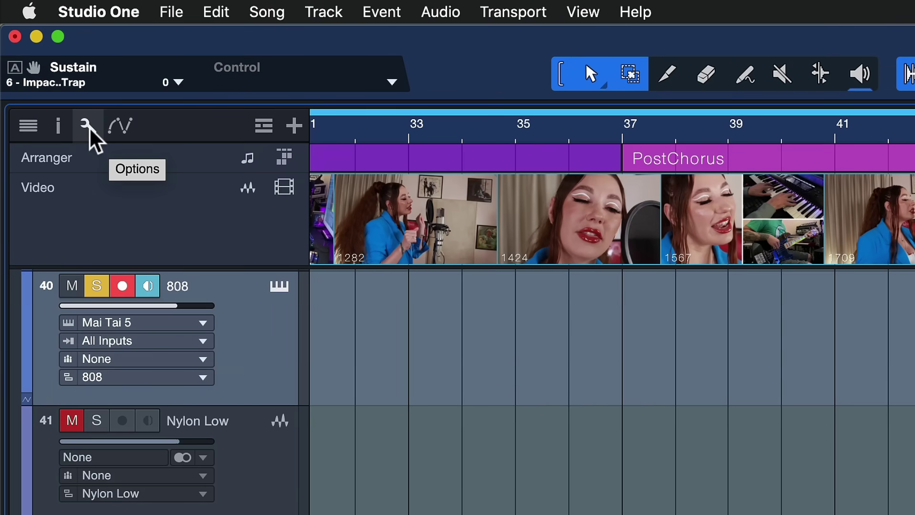
left_click(87, 127)
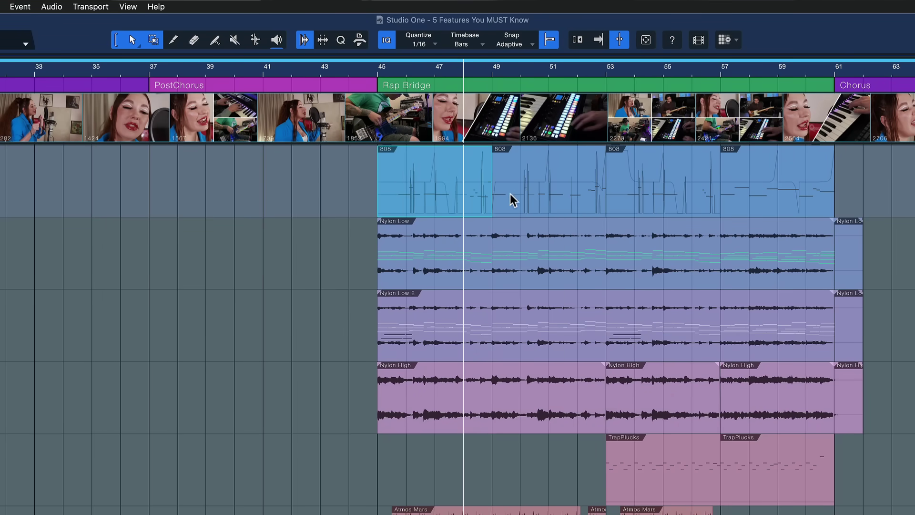
- Color the bar-49 808 event salmon red and select the bar-45 808 event
right_click(511, 198)
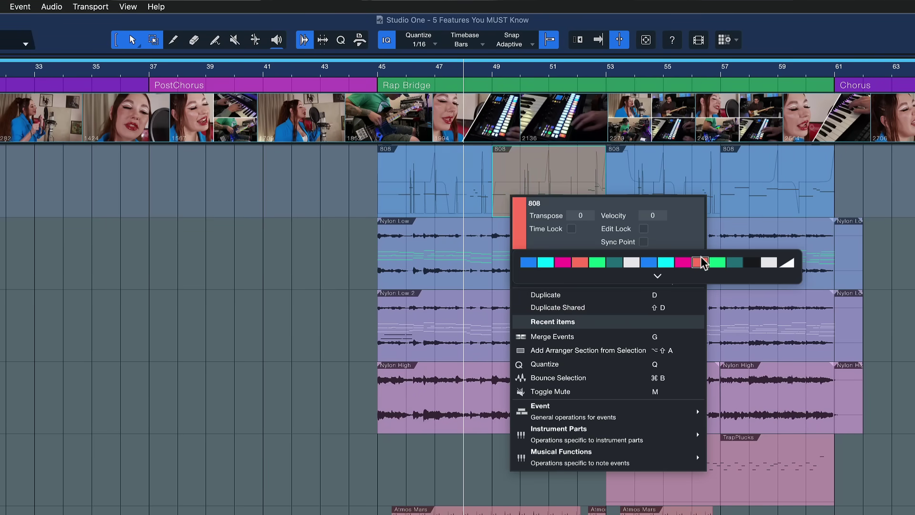
left_click(700, 262)
left_click(419, 176)
left_click(402, 196)
- Drag the bar-45 808 event over the red one, undo the move, and reopen the editing Options
left_click_drag(416, 193, 487, 195)
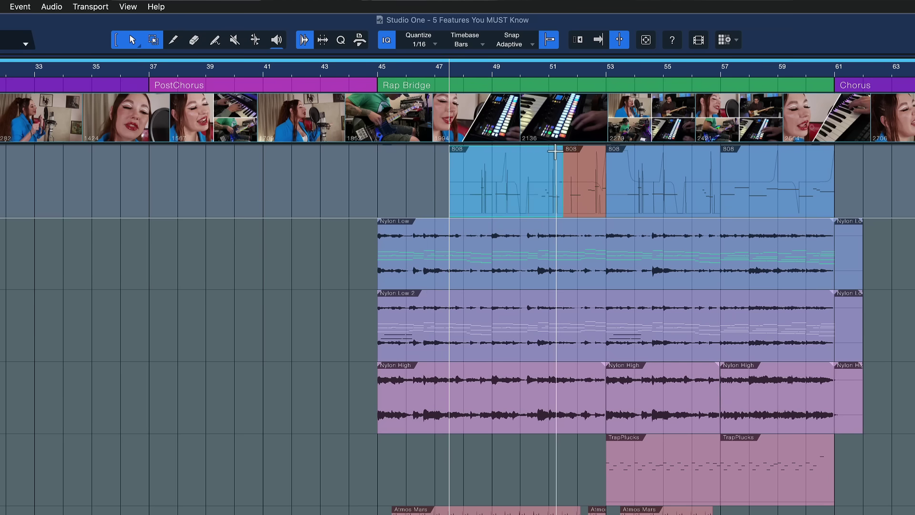
left_click_drag(520, 156, 603, 172)
key("super+z")
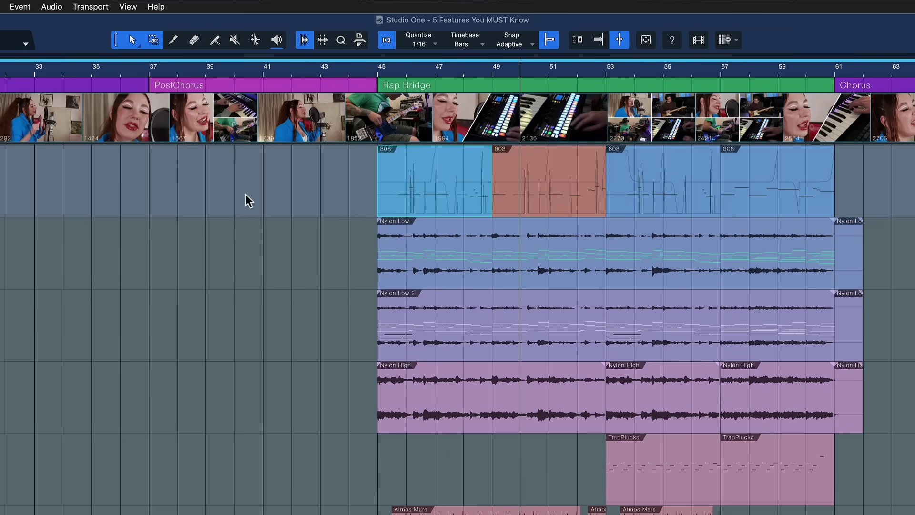
left_click(86, 128)
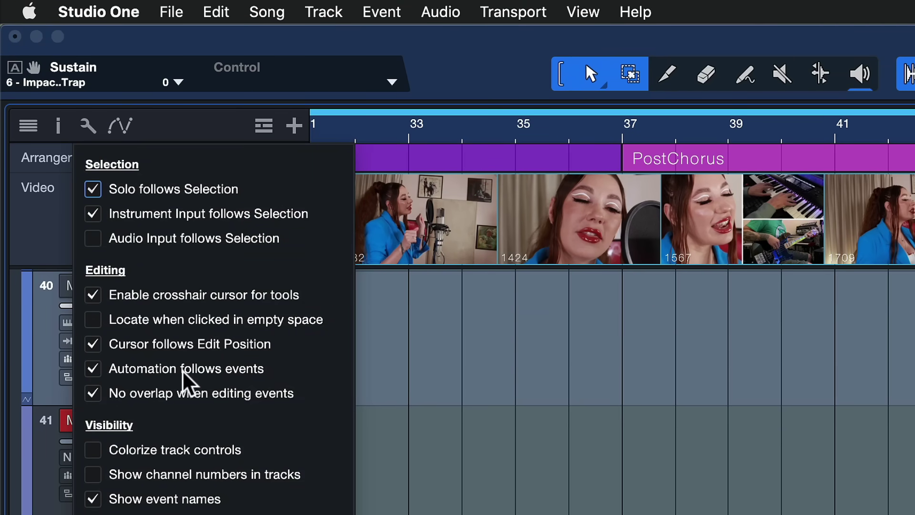
- Close the editing options, drag the first 808 event toward bar 47, then undo the move
left_click(751, 392)
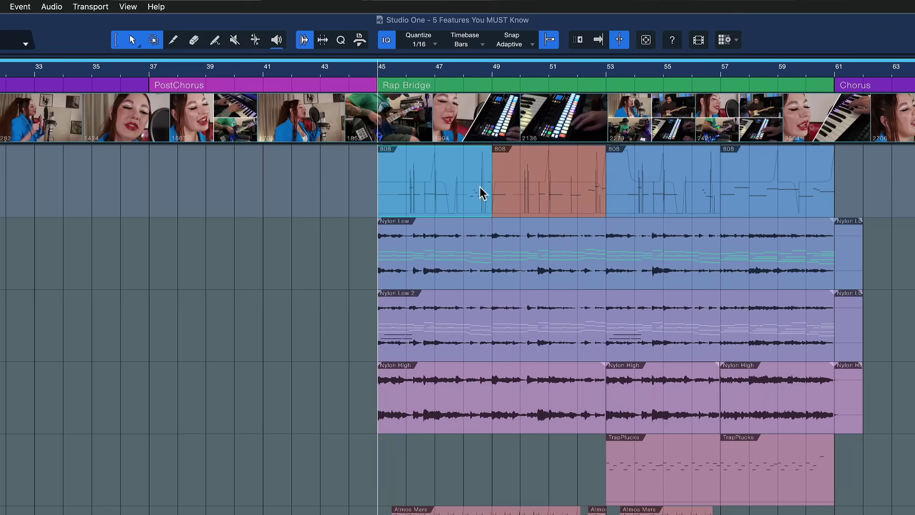
left_click_drag(481, 199, 539, 202)
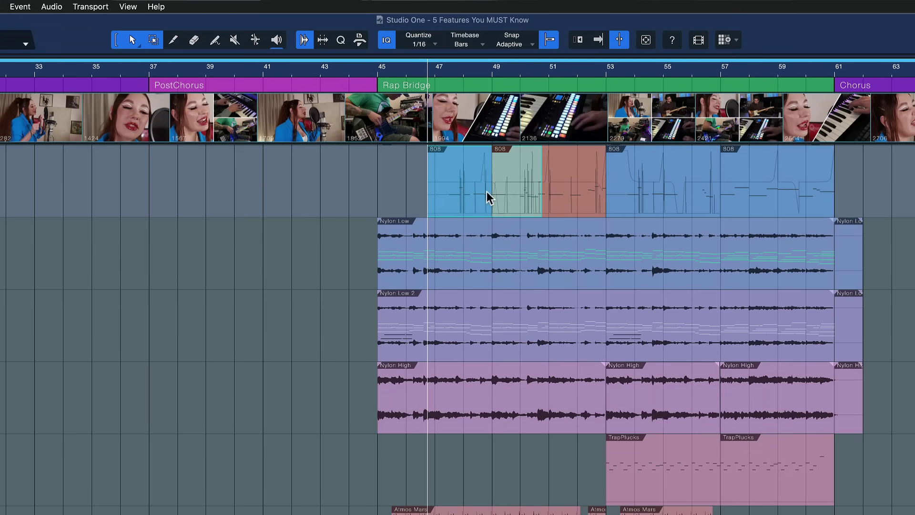
key("ctrl+z")
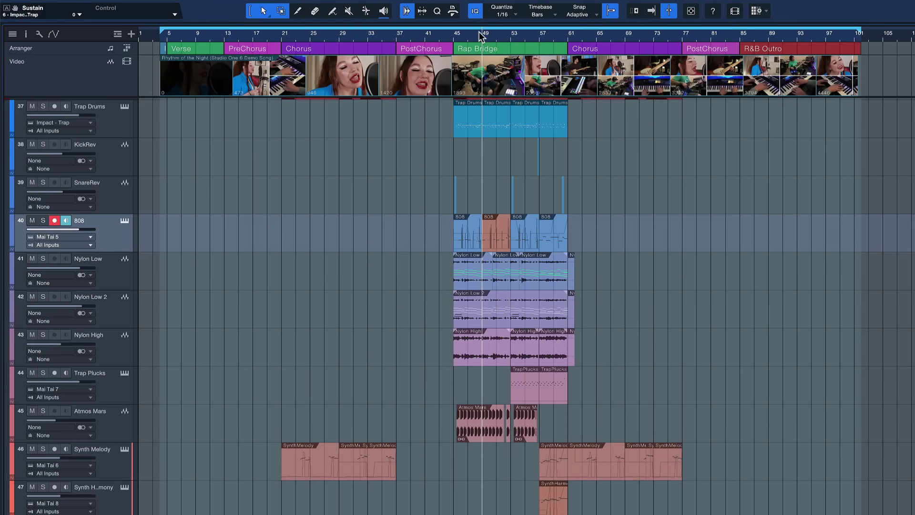
- Zoom the timeline to bars 40–61 with Small track heights, then bring up the Studio One menu
left_click_drag(479, 32, 483, 56)
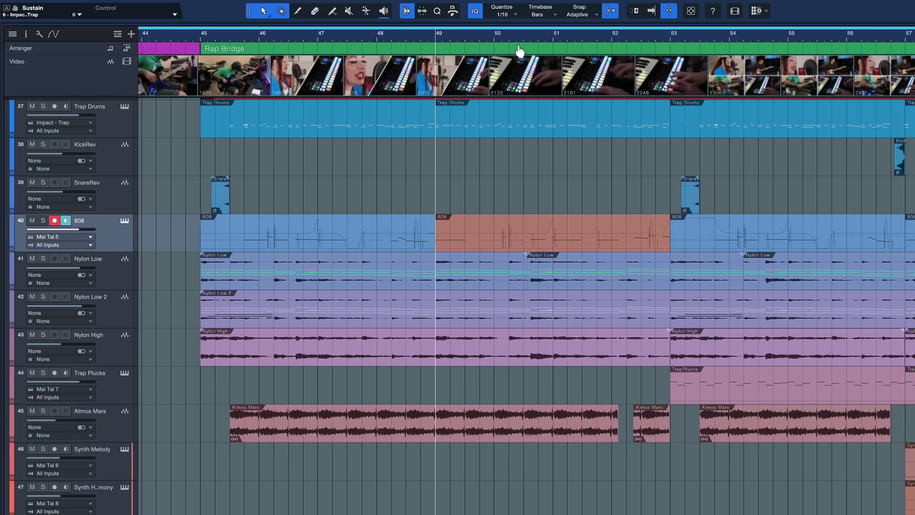
left_click_drag(518, 51, 517, 41)
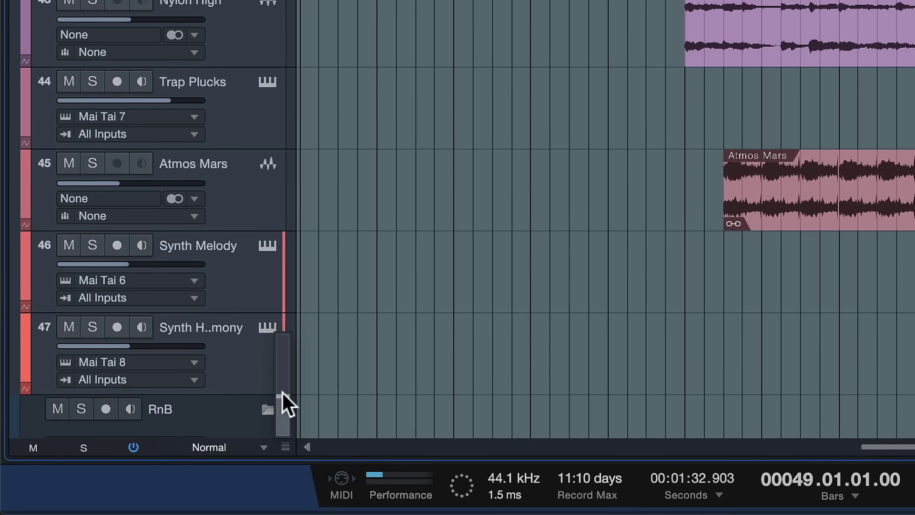
mouse_move(282, 393)
left_mouse_down()
mouse_move(280, 321)
mouse_move(277, 398)
left_mouse_up()
left_click_drag(142, 455, 139, 465)
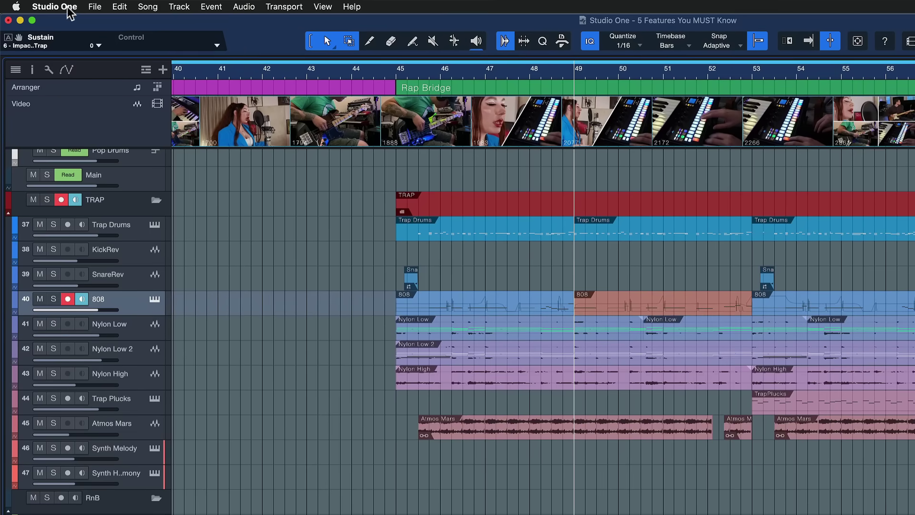
left_click(56, 6)
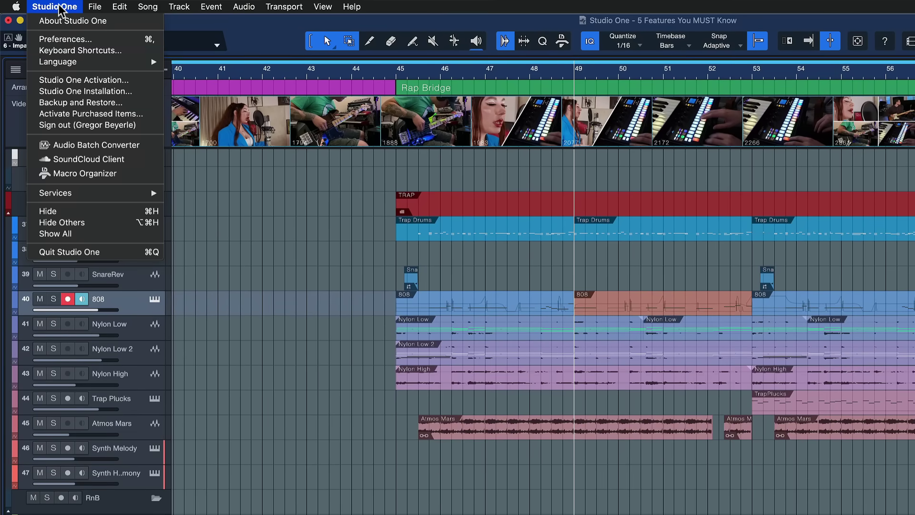
- Assign Return as the Zoom to Selection shortcut in the Keyboard Shortcuts preferences
left_click(78, 50)
type("zoom to select")
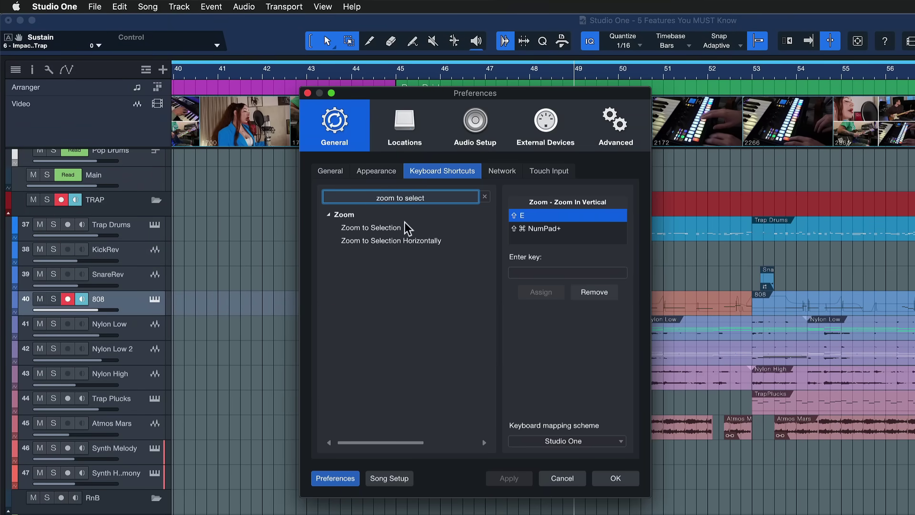
left_click(405, 228)
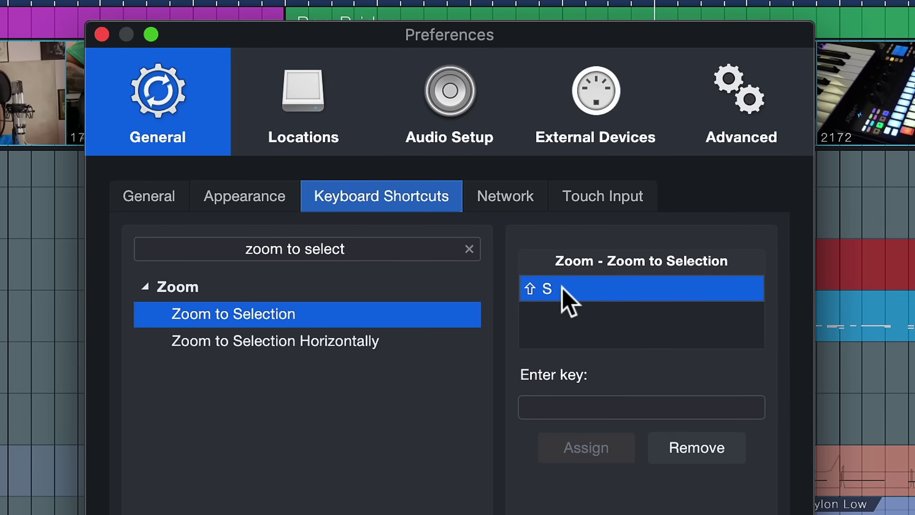
left_click(583, 411)
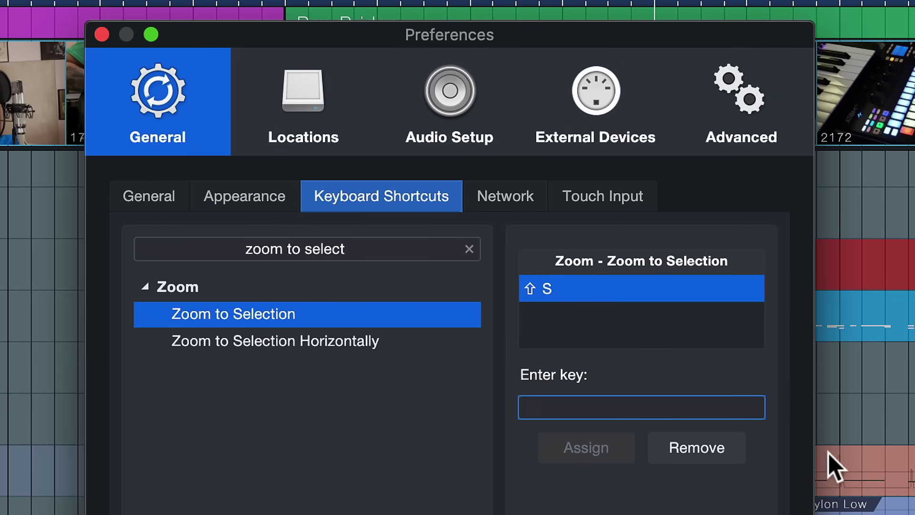
key("Return")
left_click(598, 451)
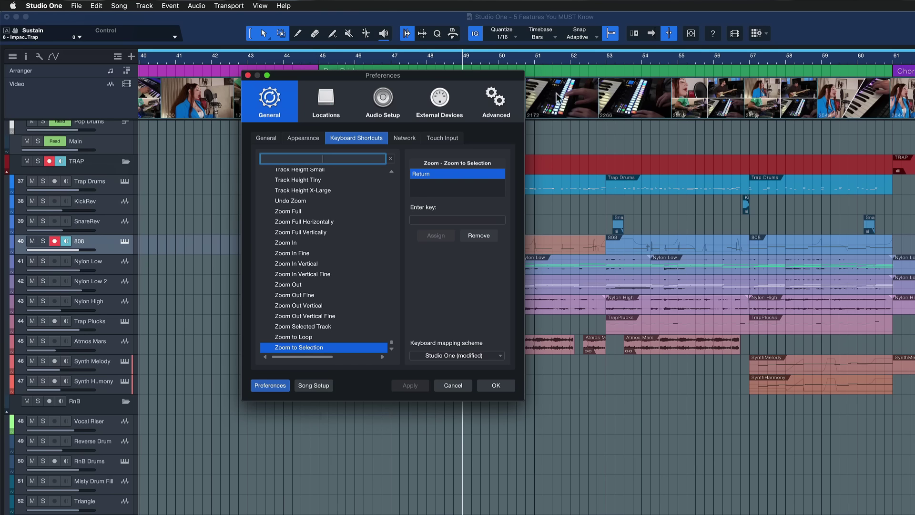
left_click(465, 219)
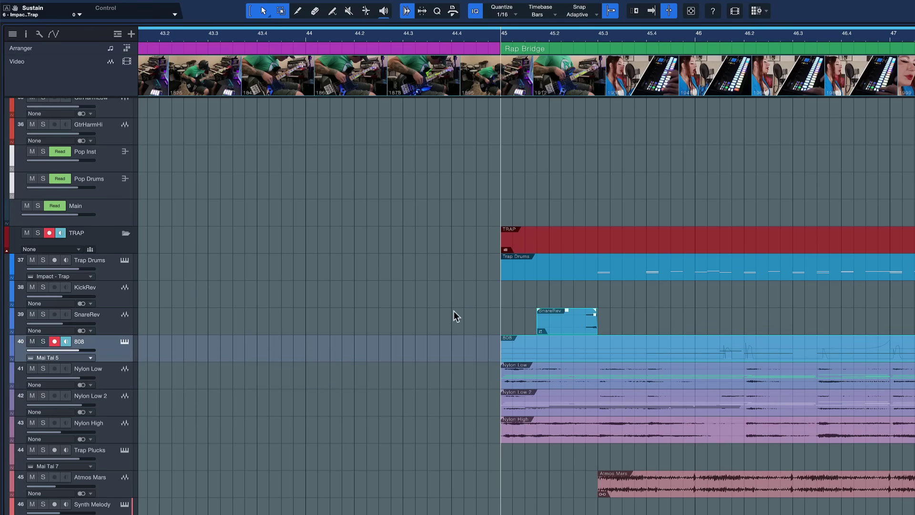
- Zoom to the selected SnareRev event, play it back, then return to the previous view
mouse_move(435, 307)
left_mouse_down()
mouse_move(641, 310)
mouse_move(419, 315)
left_mouse_up()
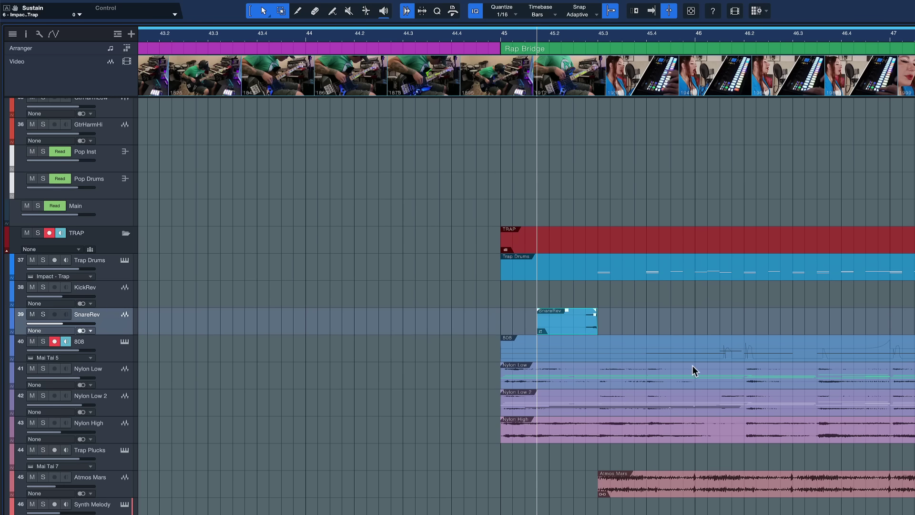
key("z")
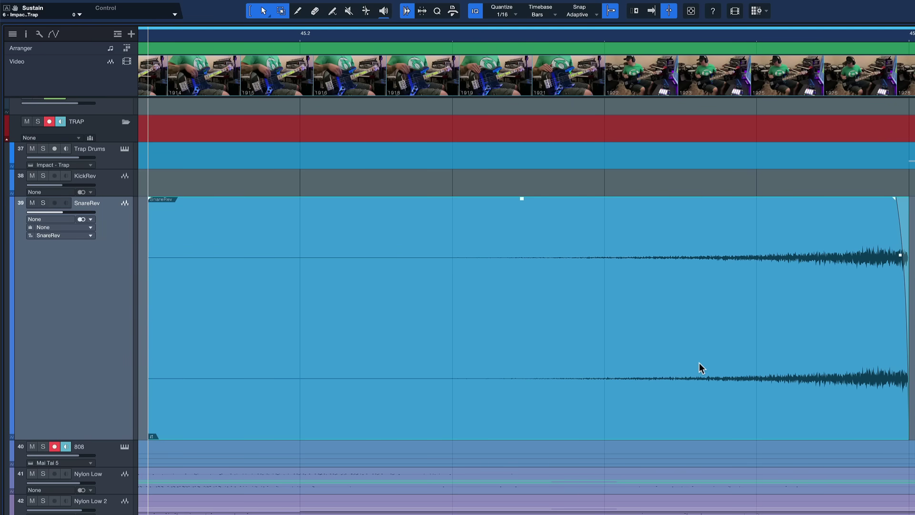
key("space")
left_click(733, 288)
left_click(715, 290)
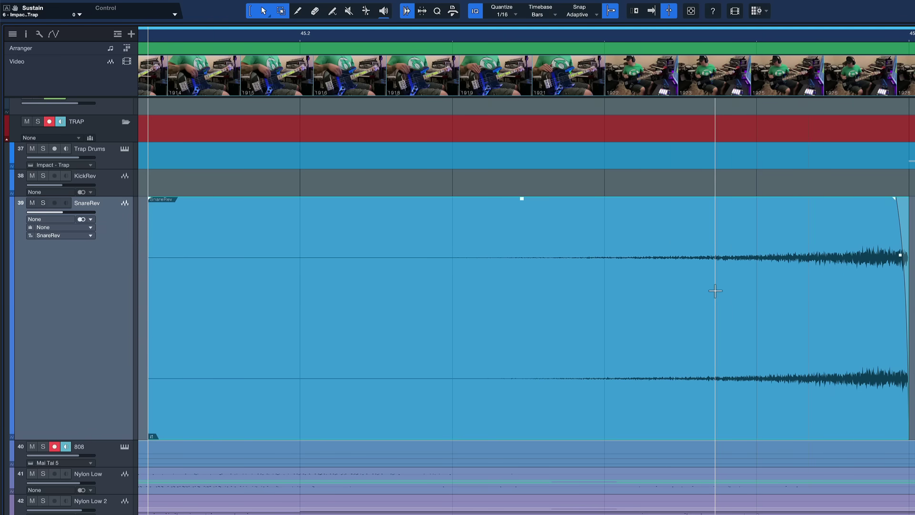
key("z")
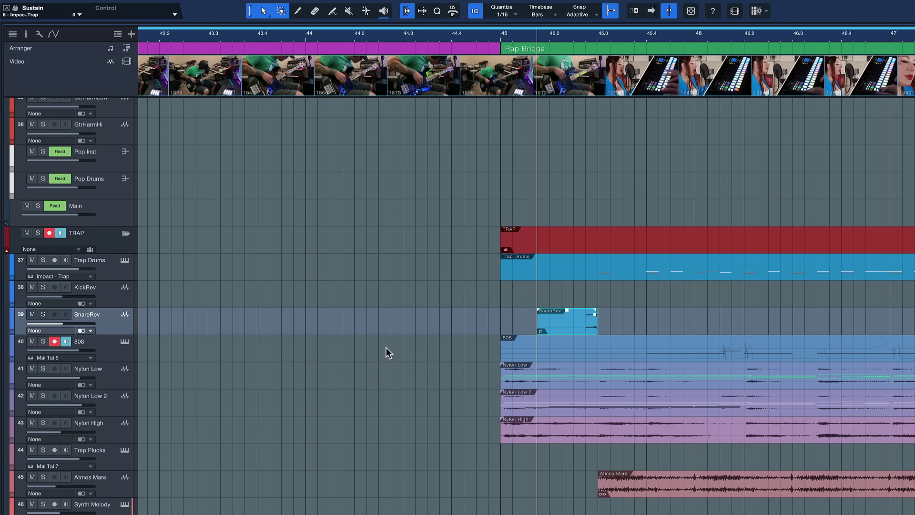
key("e")
key("e")
key("e")
- Select the events from 808 down to Nylon High and zoom to fit them
left_click_drag(471, 350, 853, 426)
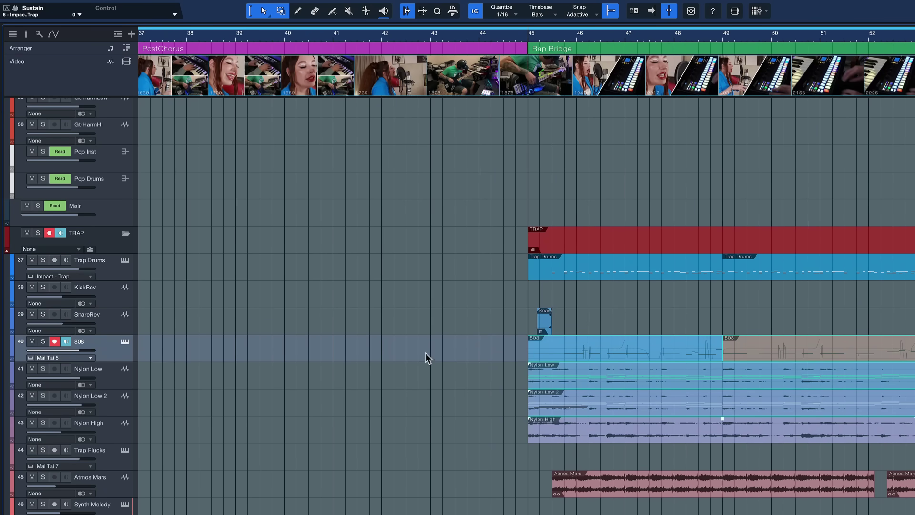
key("z")
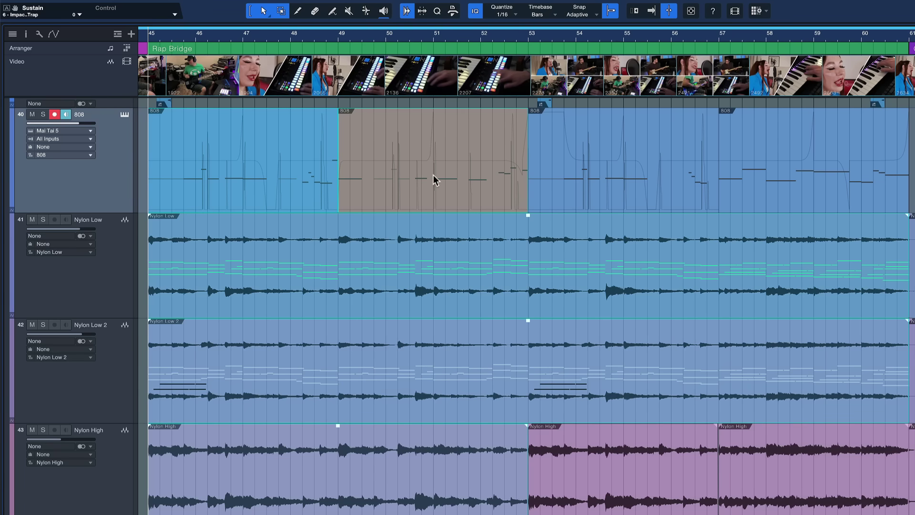
key("z")
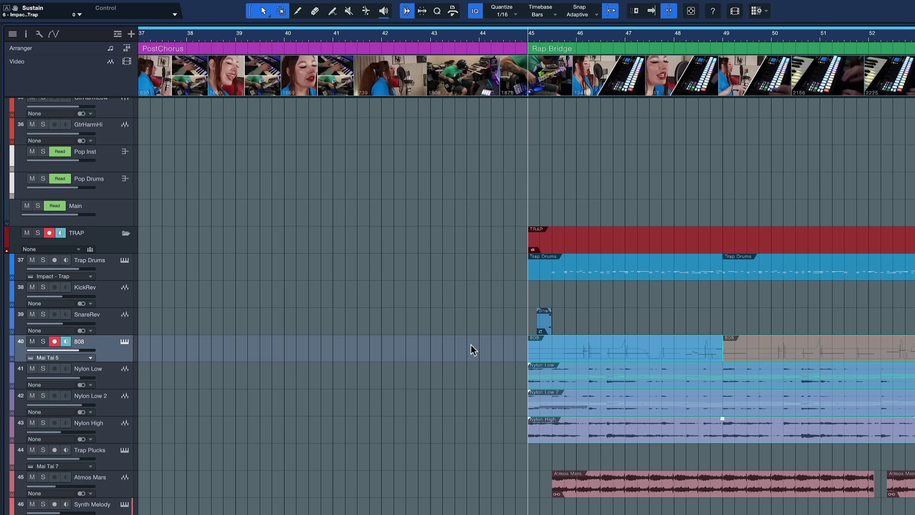
key("z")
- Mark a range on the Nylon Low event, zoom to it, then zoom back out
left_click(419, 301)
key("3")
key("1")
left_click_drag(409, 286, 545, 312)
key("z")
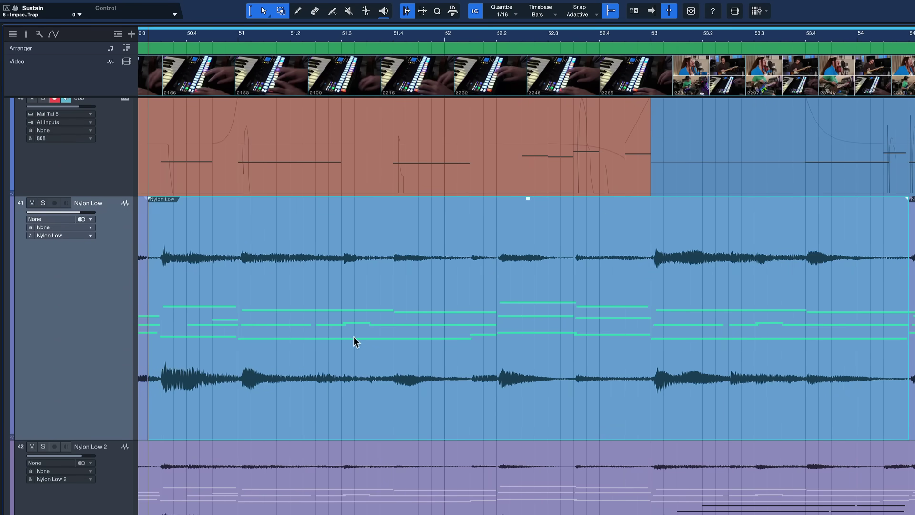
key("z")
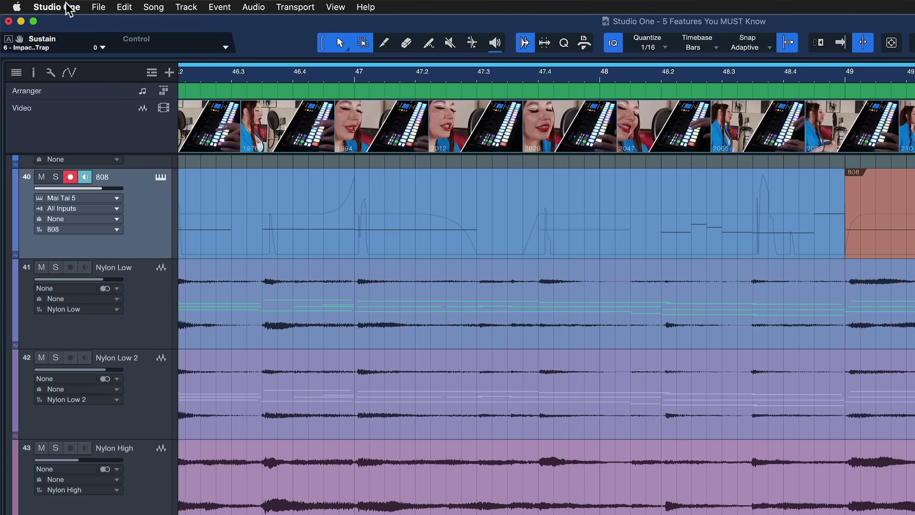
left_click(38, 4)
left_click(92, 53)
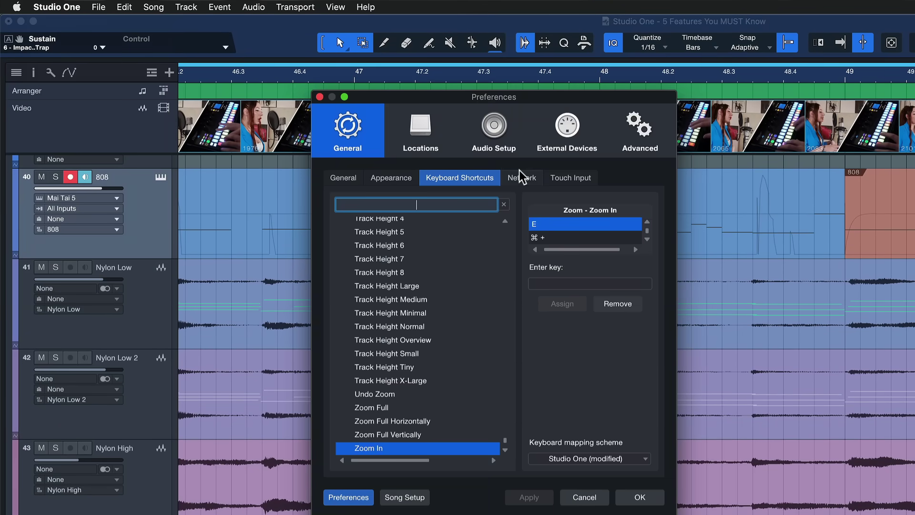
type("zoom overview")
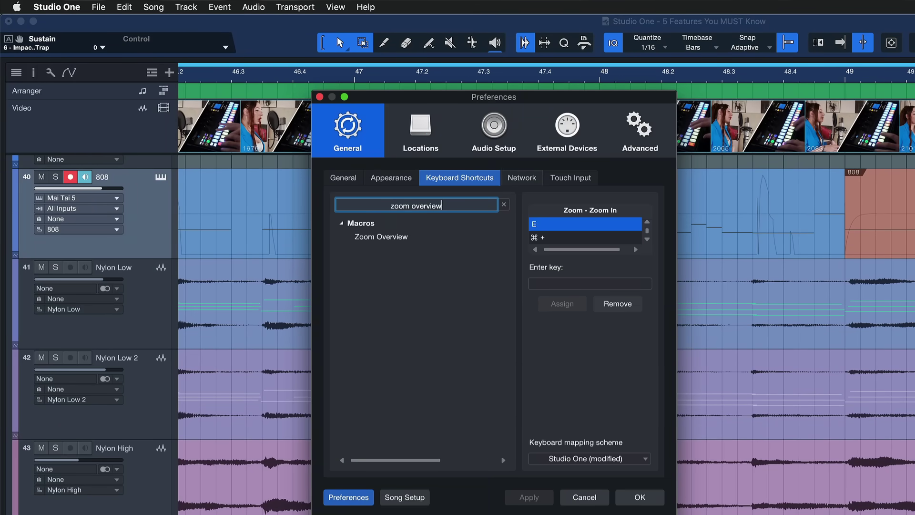
left_click(366, 240)
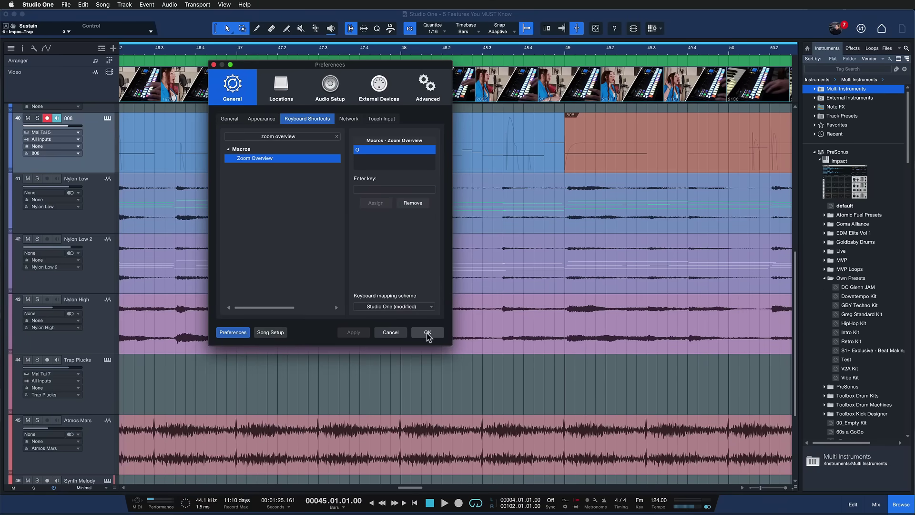
- Close the preferences, show the whole-song overview, and select the Crash and Synth Pad events from bar 29
left_click(428, 334)
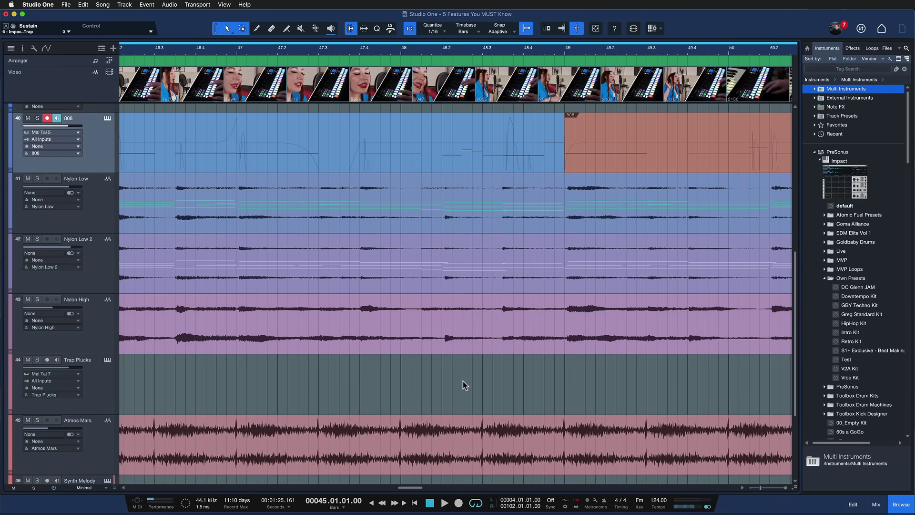
key("o")
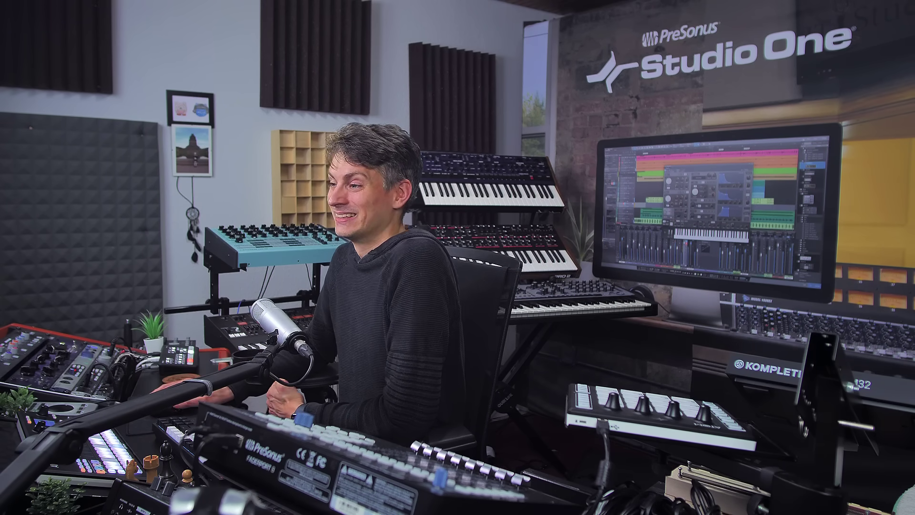
left_click_drag(424, 217, 355, 238)
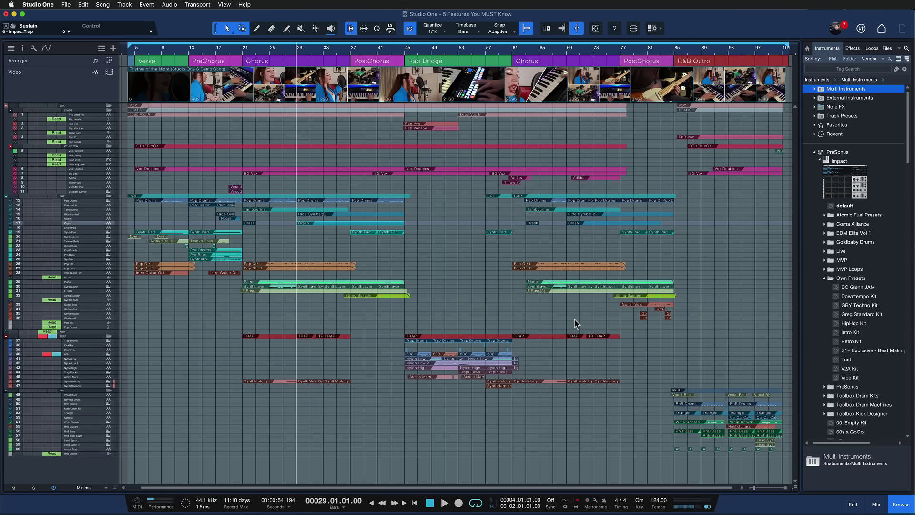
- Zoom to the selection and split the Crash event near bars 32, 35 and 40.6
key("z")
key("3")
left_click(256, 157)
left_click(373, 160)
left_click(607, 162)
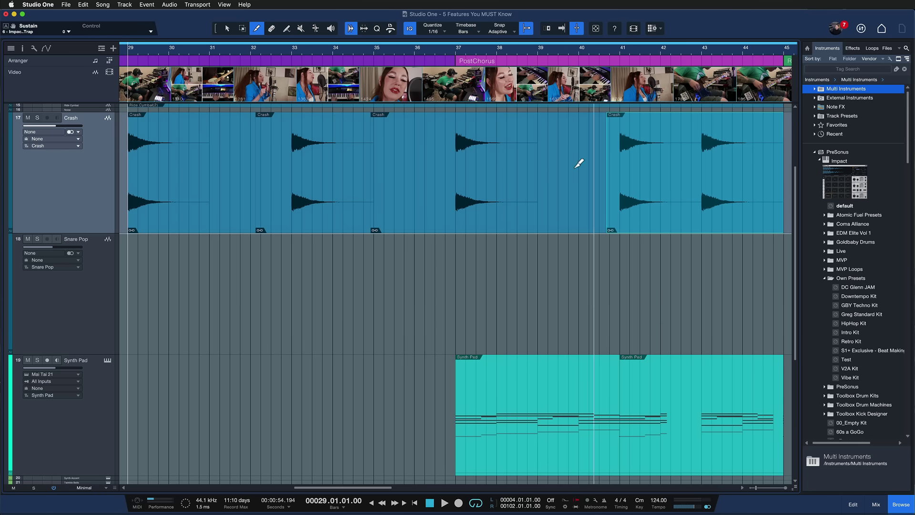
key("1")
- Slip the crash hits earlier in the bar 32–35 and 35–40.6 pieces, then zoom out
left_click(498, 198)
left_click_drag(313, 211, 309, 213)
left_click(496, 208)
left_click_drag(495, 208, 467, 209)
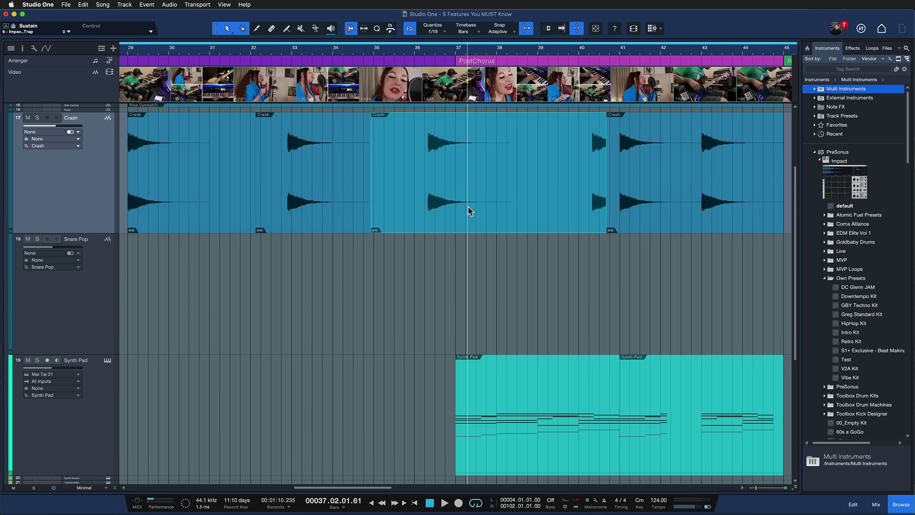
key("z")
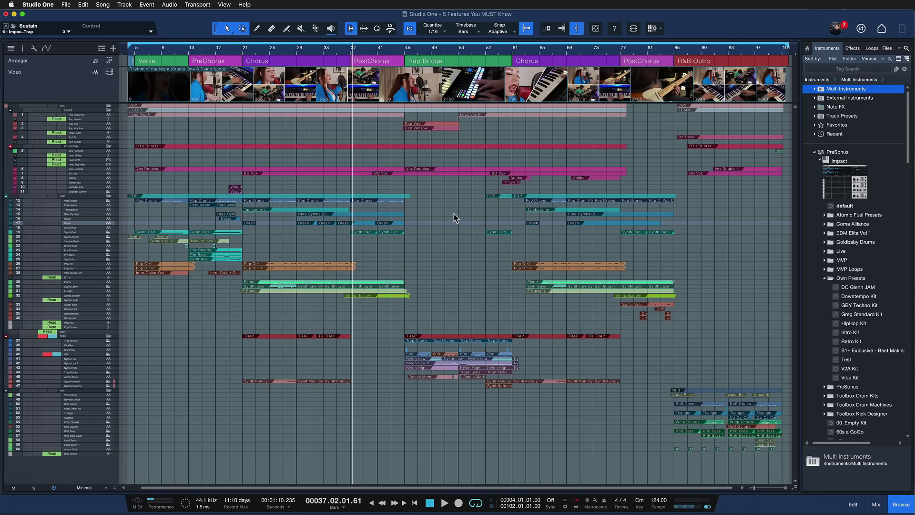